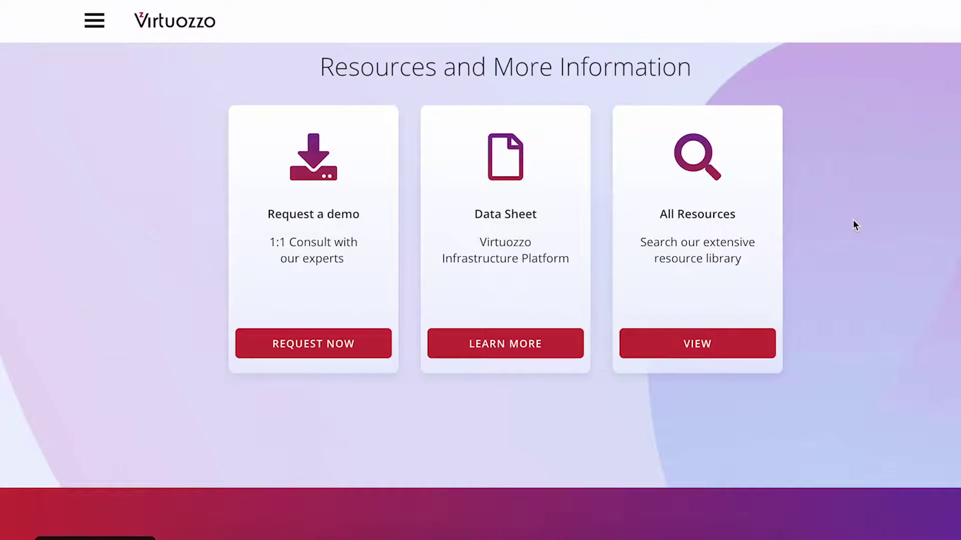
Scroll the Infrastructure Platform web page back up toward the top.
scroll(853, 220, "up", 20)
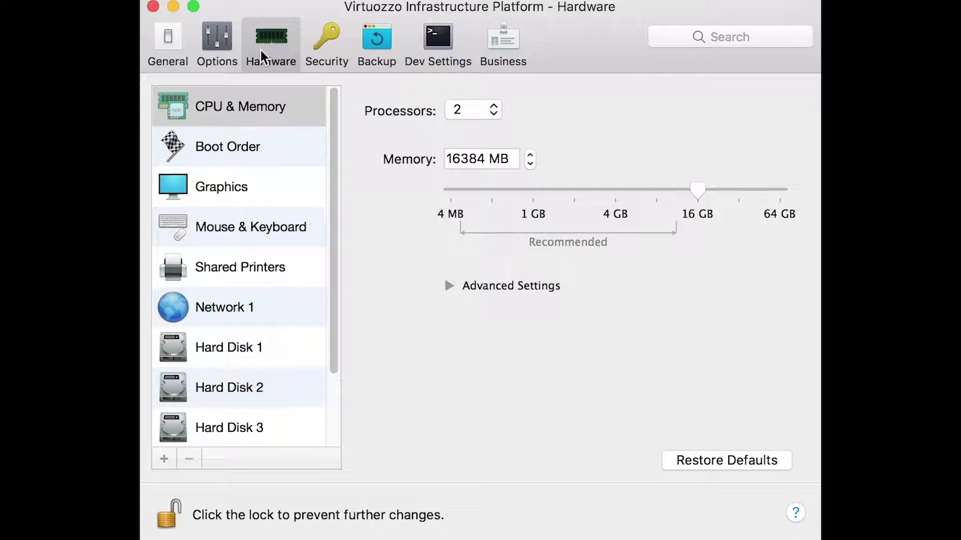
Check the VM's 2 processors, 16384 MB memory, network adapter and three 100 GB hard disks.
left_click(260, 50)
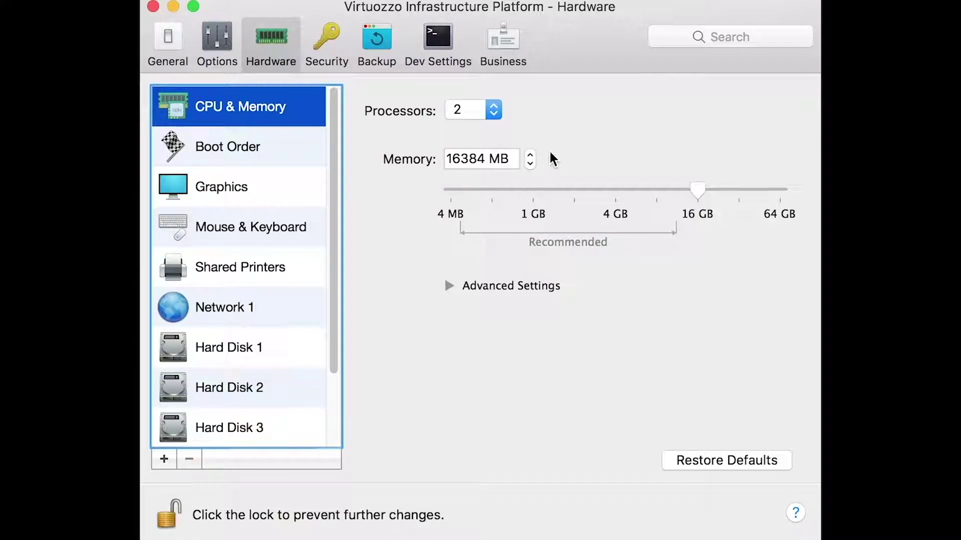
scroll(335, 240, "down", 3)
left_click(186, 228)
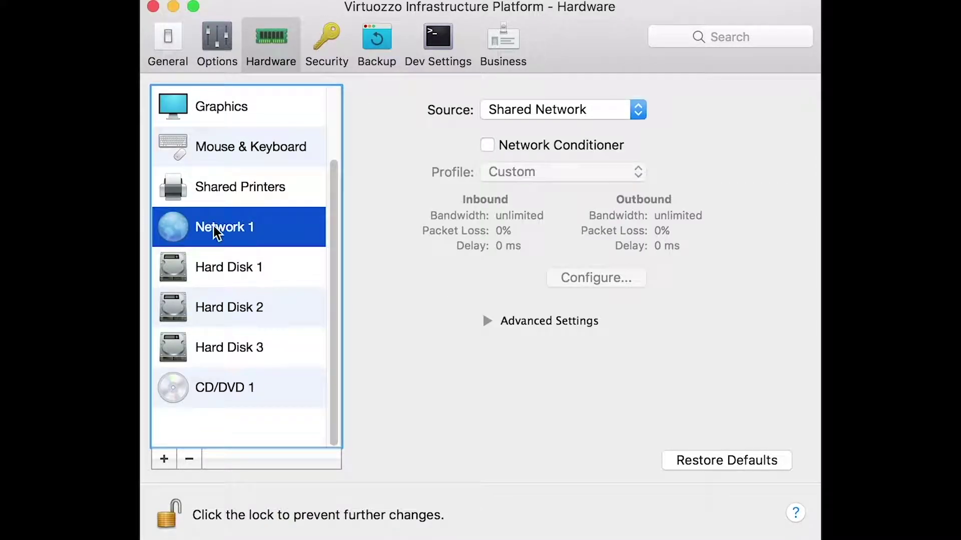
left_click(233, 271)
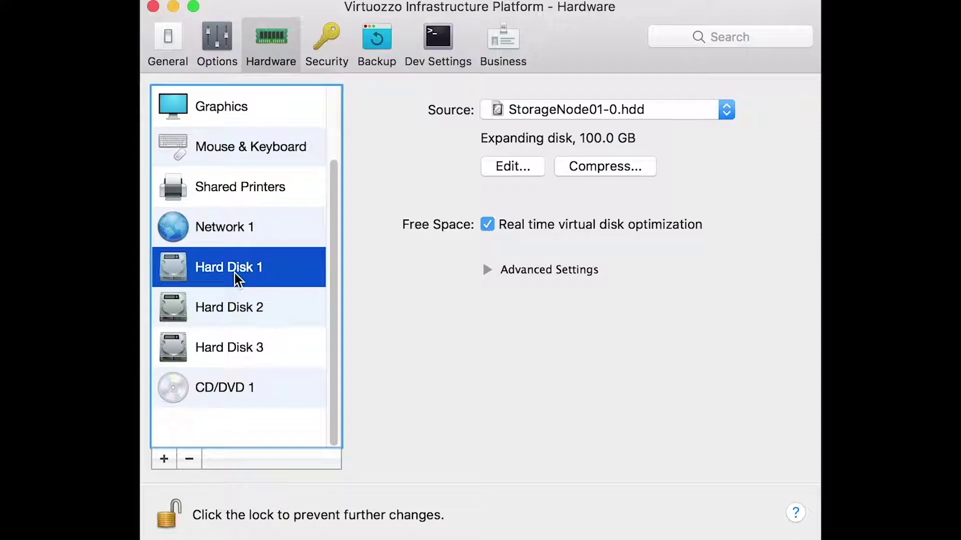
left_click(281, 302)
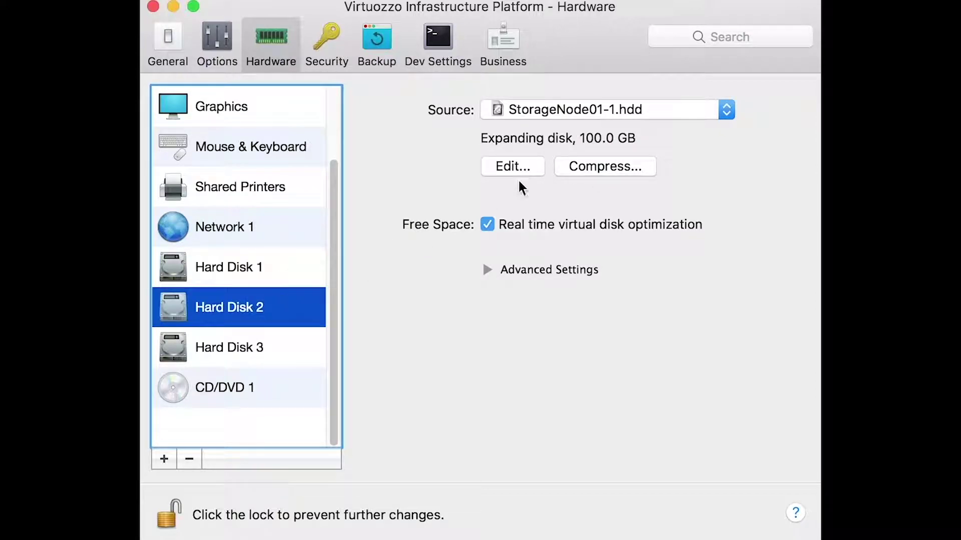
left_click(279, 334)
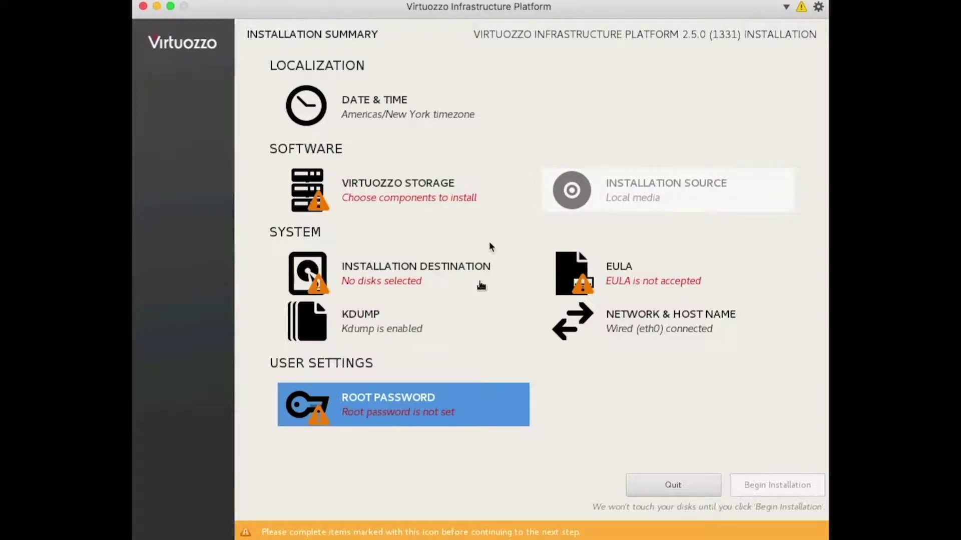
Set the Virtuozzo Storage role to Admin panel and storage.
left_click(488, 242)
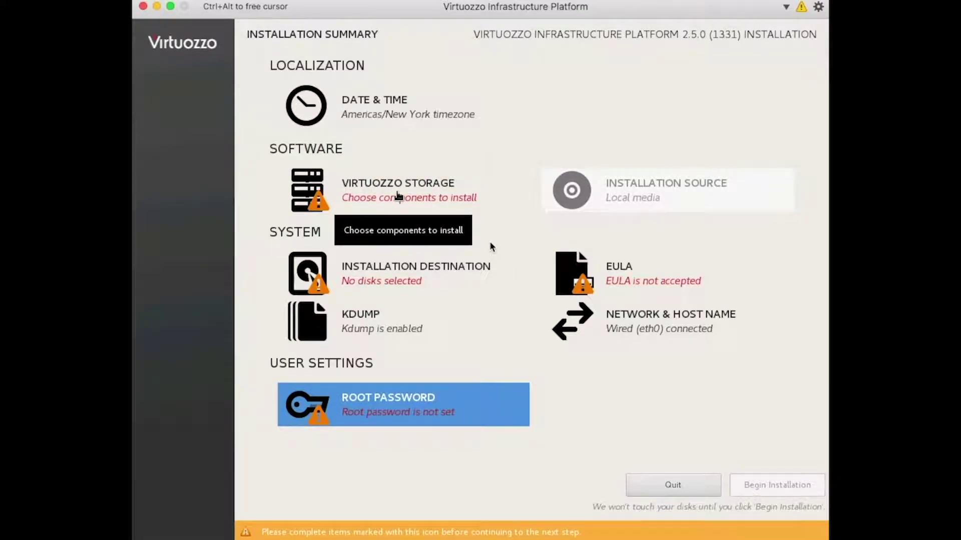
left_click(398, 197)
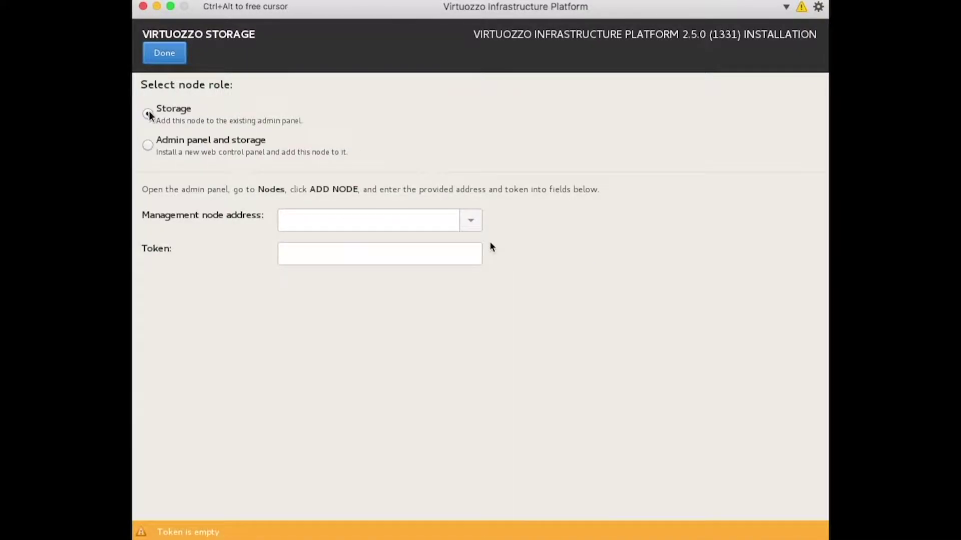
left_click(148, 145)
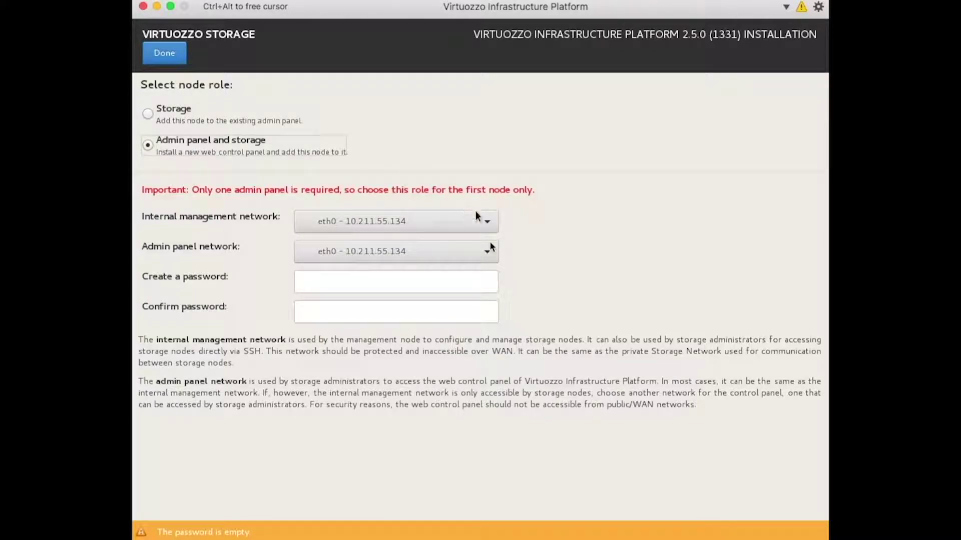
Enter and confirm the admin panel password, accepting the weak-password warning.
left_click(444, 282)
type("••••••••••••••••")
left_click(333, 310)
type("•••••••")
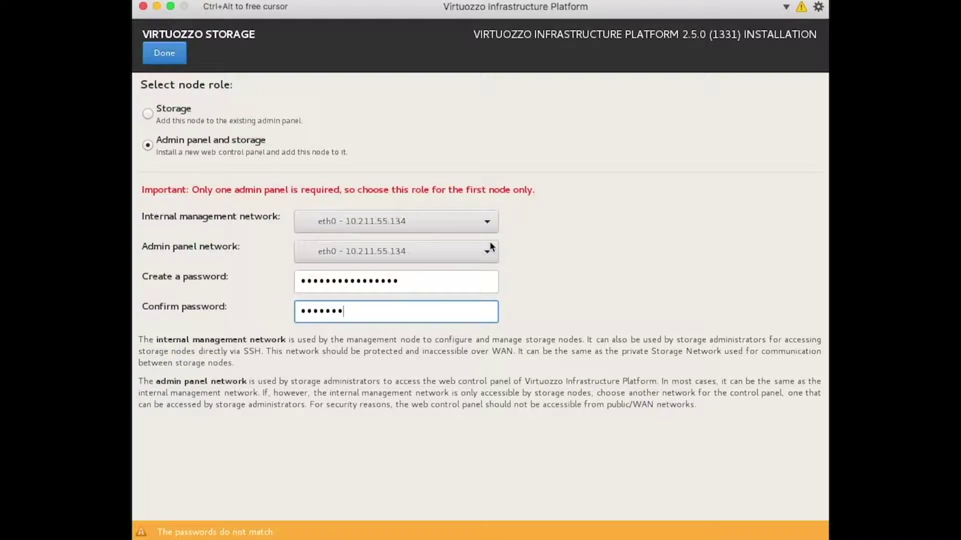
type("•••••••••")
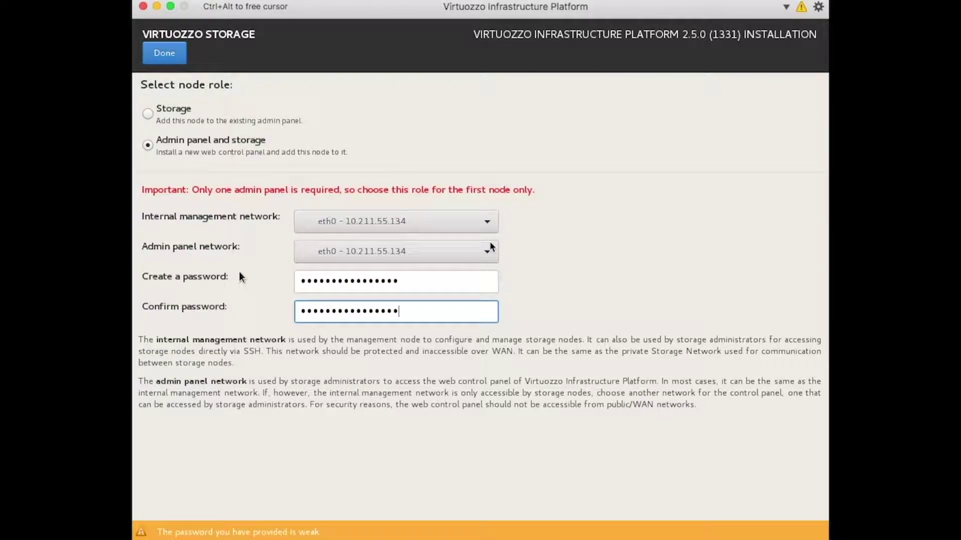
left_click(169, 53)
left_click(170, 54)
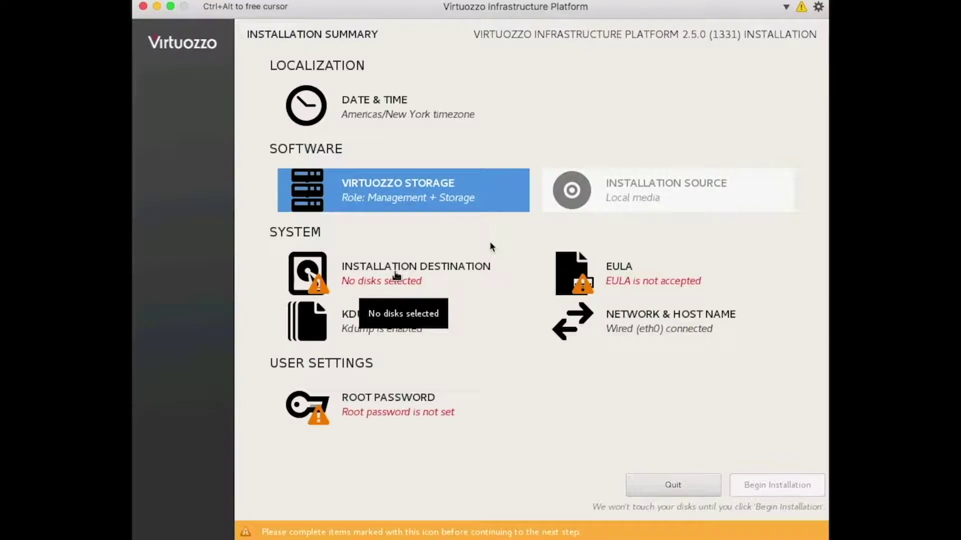
Choose sda as the installation destination with automatic partitioning, approving deletion of existing partitions.
left_click(396, 276)
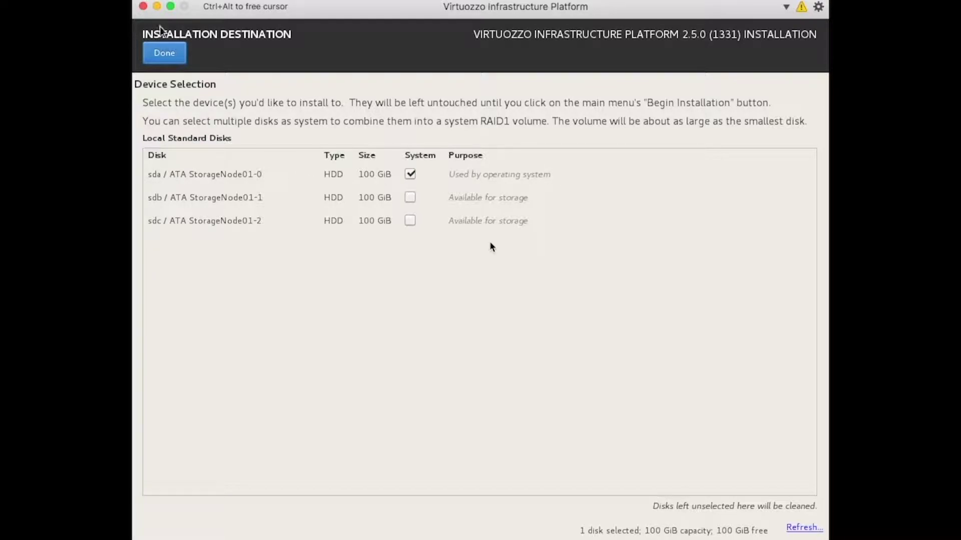
left_click(164, 52)
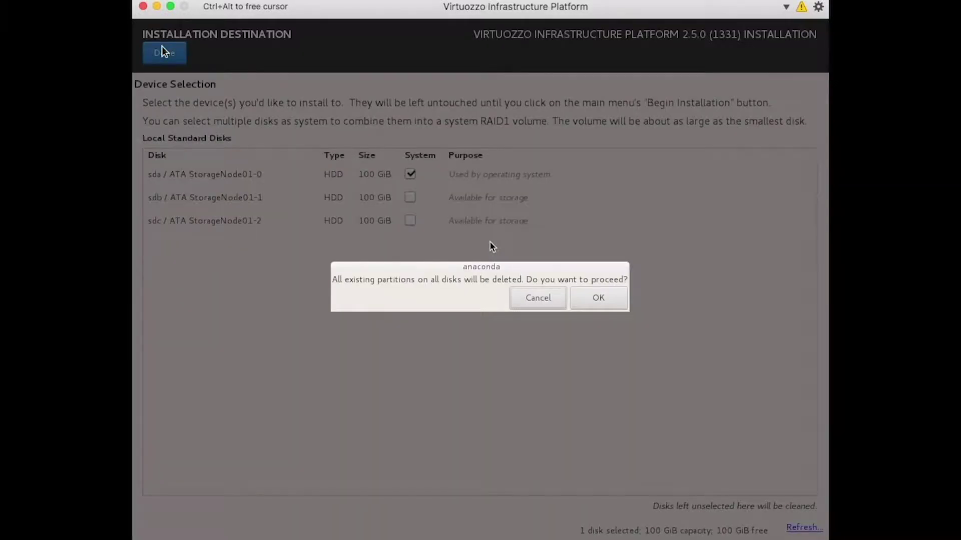
left_click(612, 296)
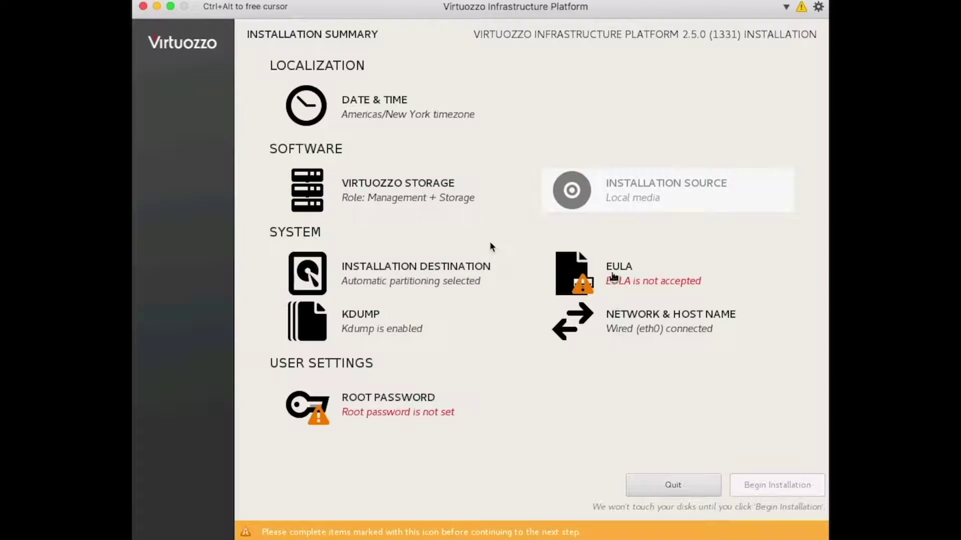
Read through and accept the license agreement.
left_click(605, 273)
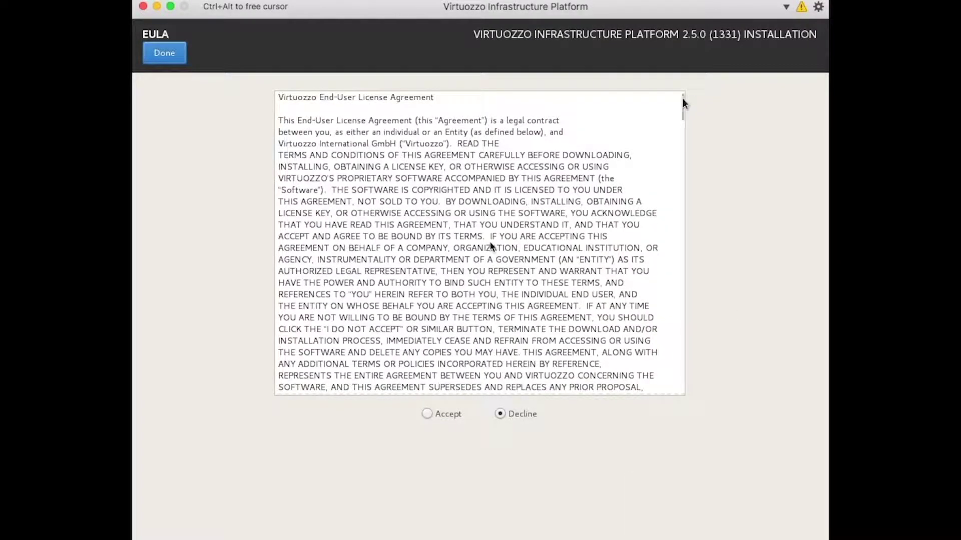
left_click_drag(679, 106, 662, 476)
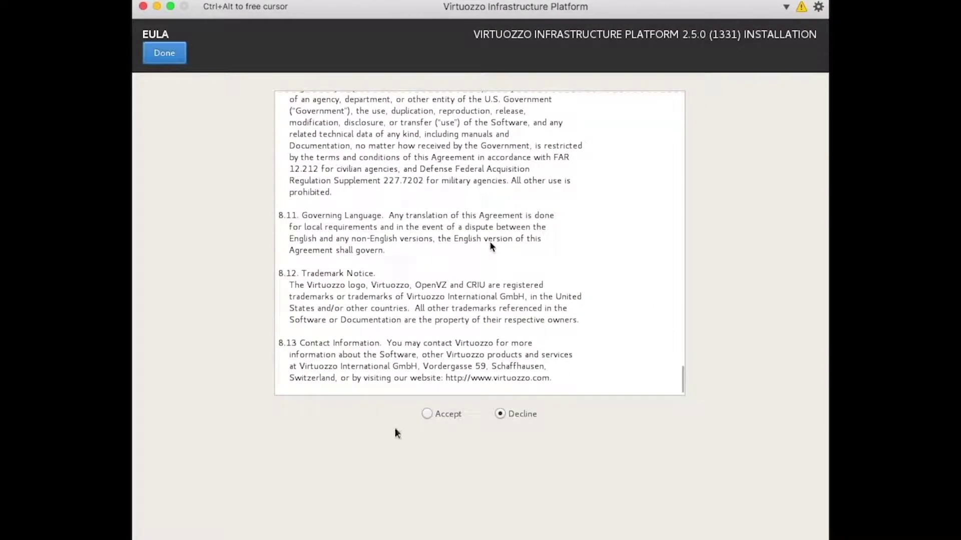
left_click(425, 414)
left_click(169, 54)
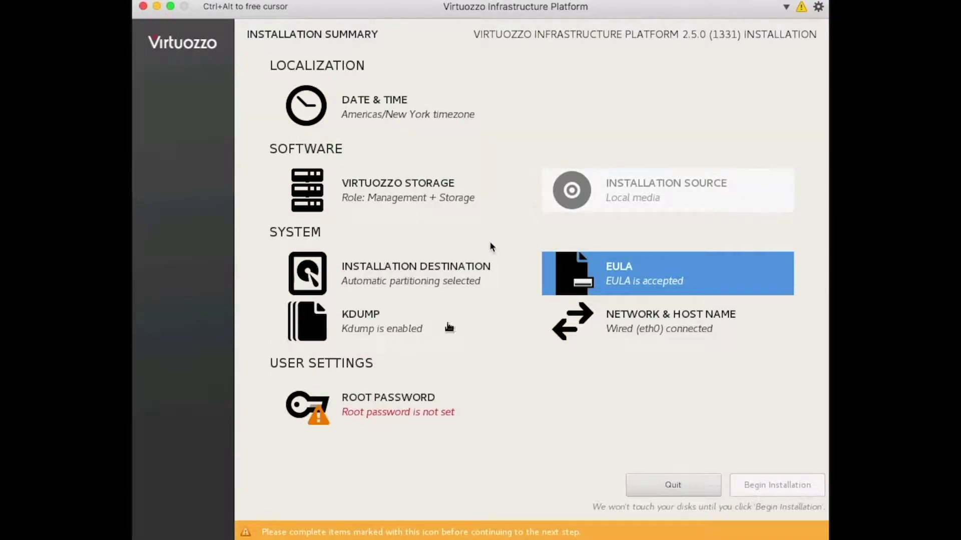
Set and confirm the root password, accept the weak-password warning, and begin installation.
left_click(405, 422)
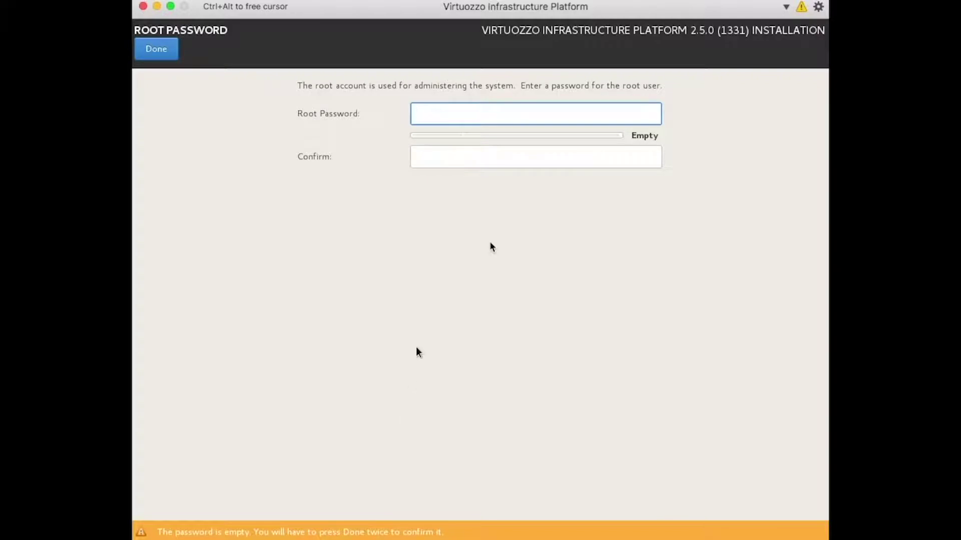
type("••••••••••")
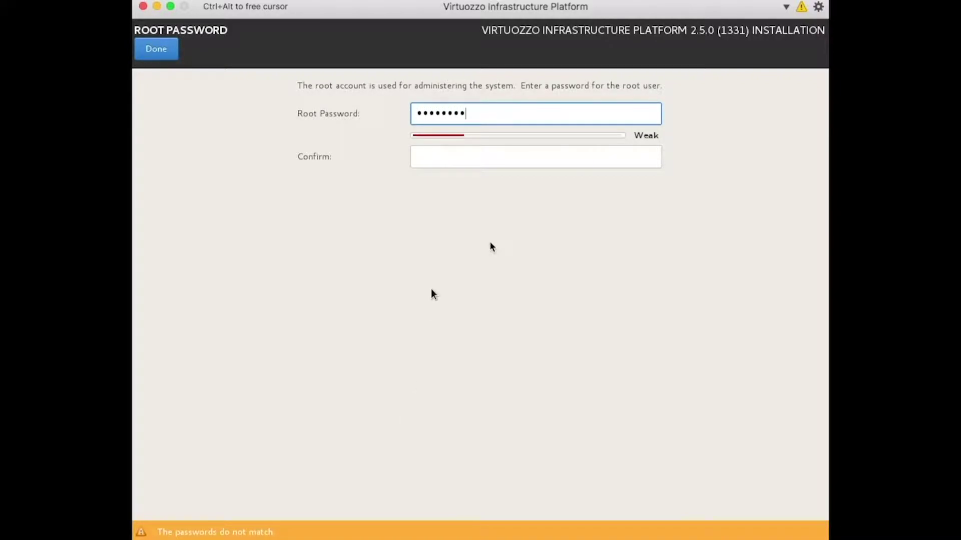
type("••••••")
key("Tab")
type("•••••••")
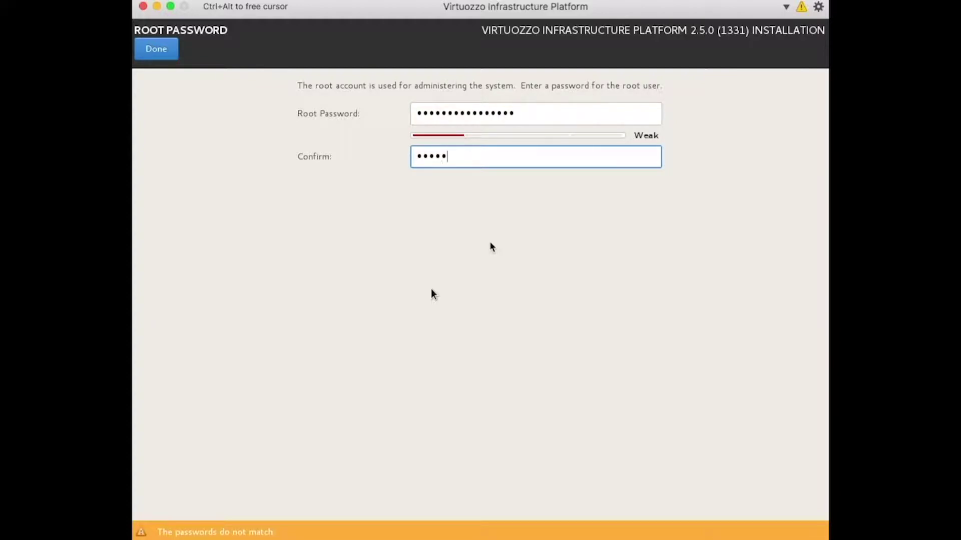
type("•••••••••")
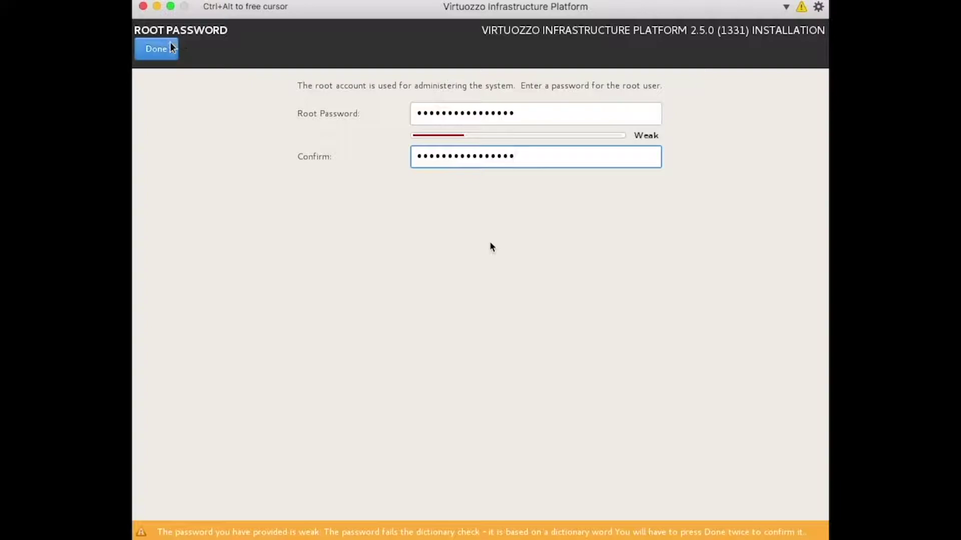
left_click(169, 50)
left_click(169, 50)
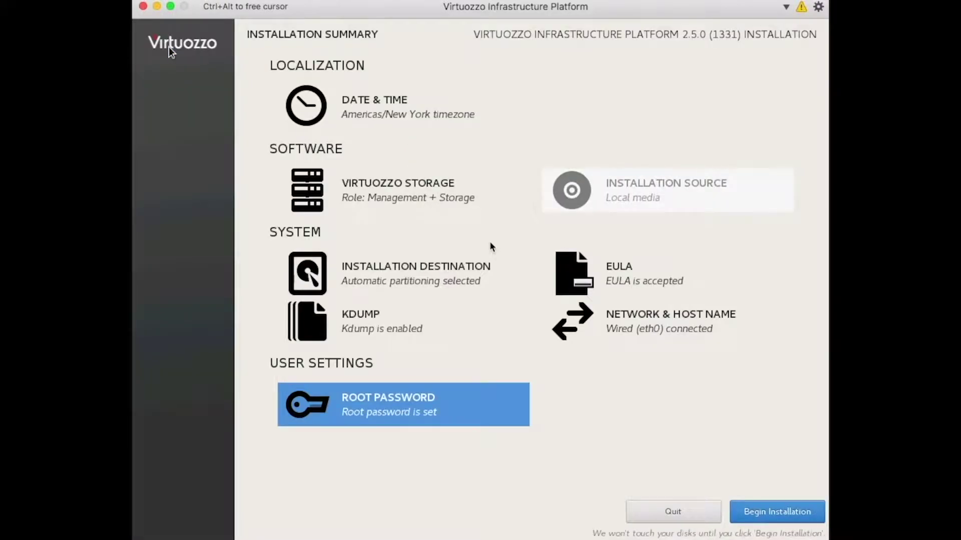
left_click(798, 514)
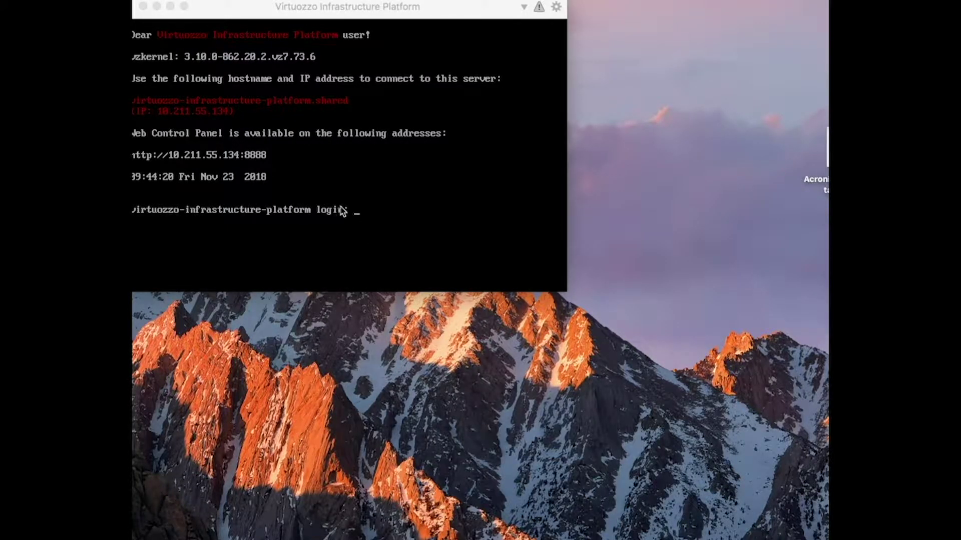
left_click(253, 158)
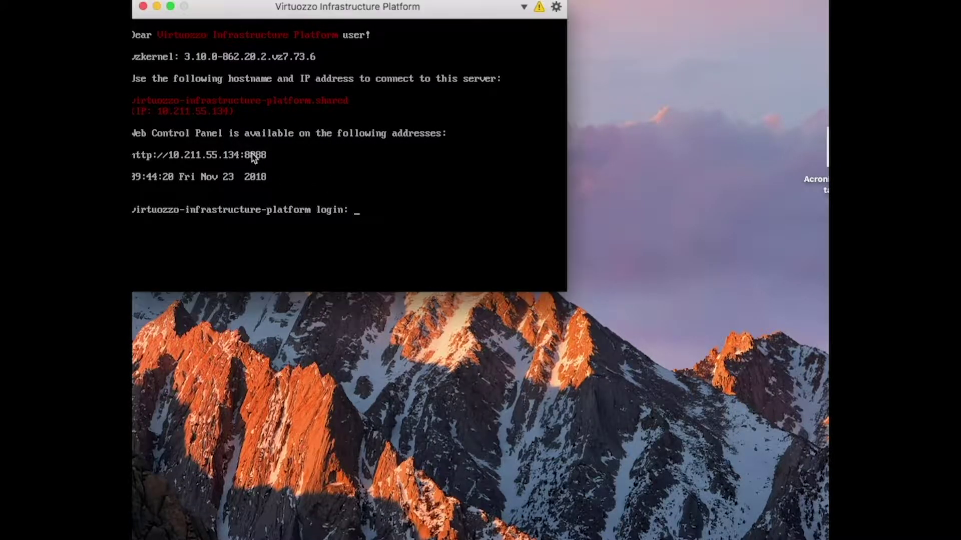
left_click(168, 156)
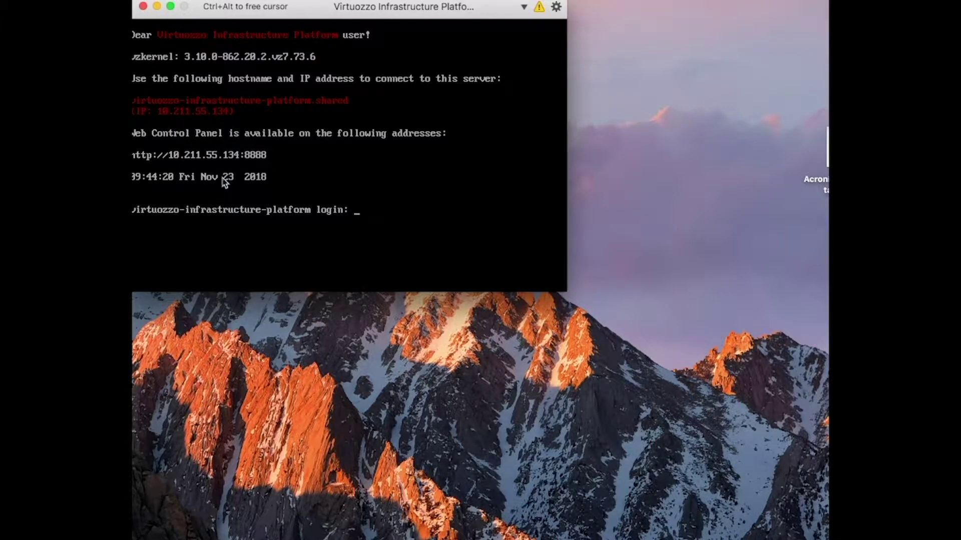
key("ctrl+alt")
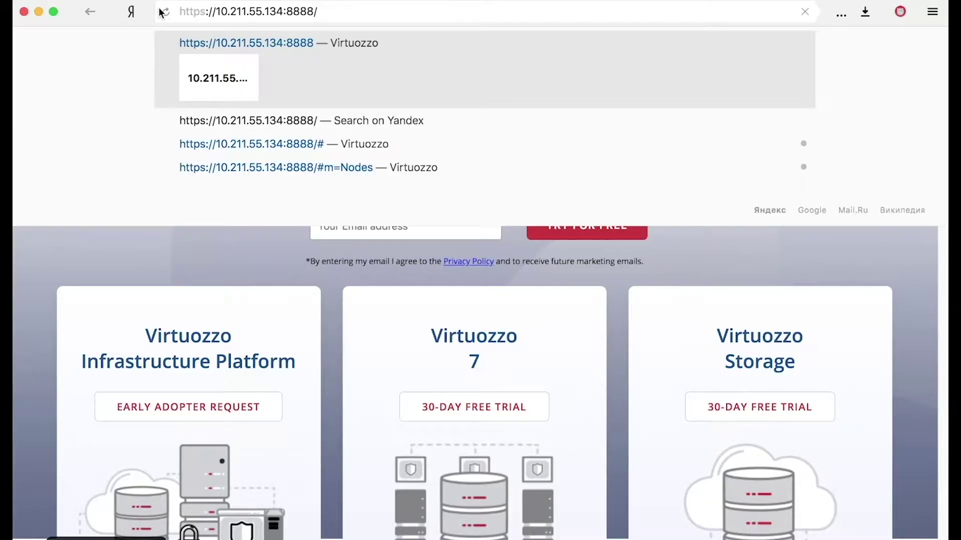
key("Return")
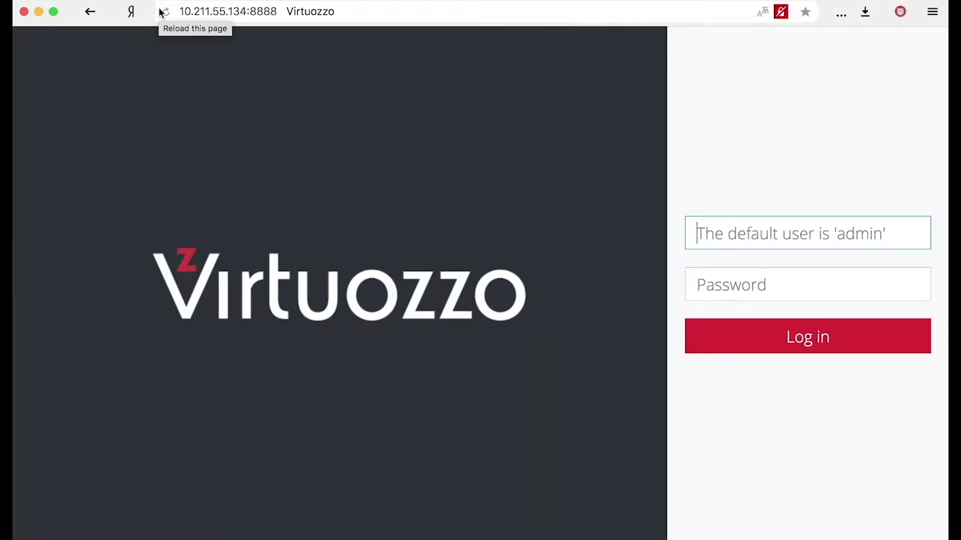
Log in as admin with the account password and open the unassigned node's details.
left_click(739, 225)
type("admin")
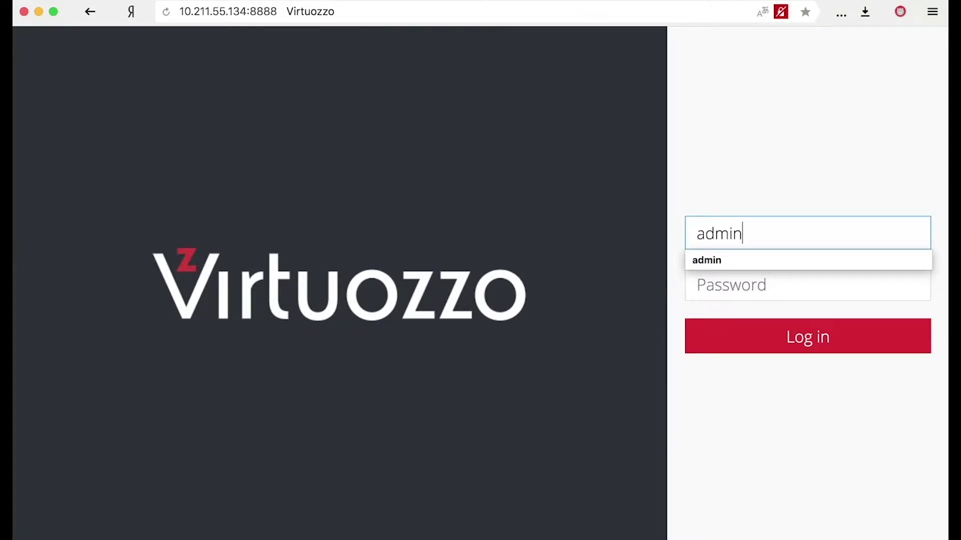
key("Tab")
type("password1234")
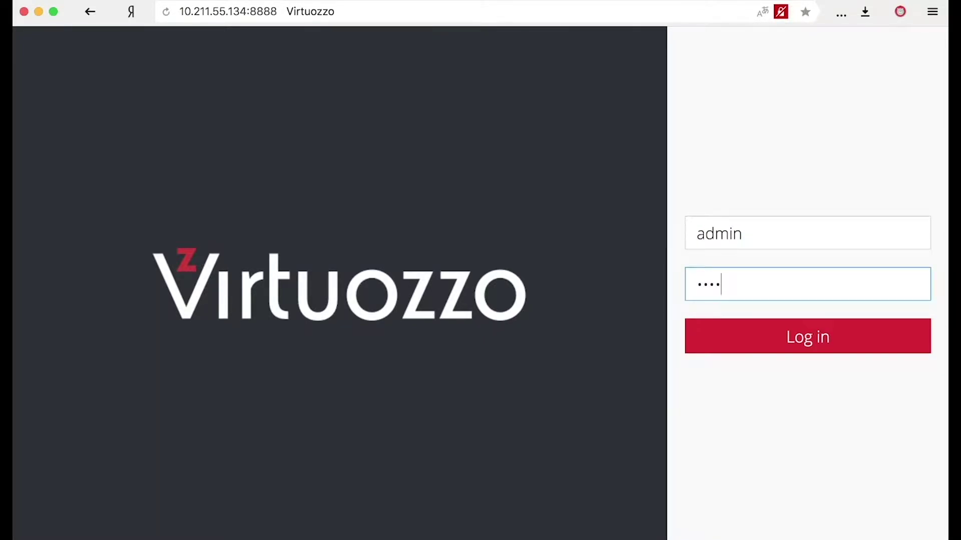
type("5678")
key("Return")
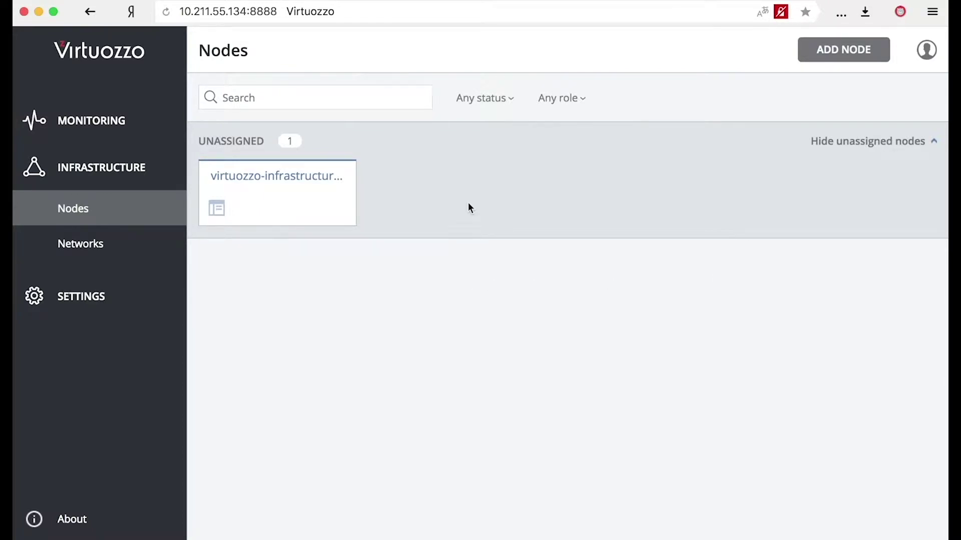
left_click(289, 199)
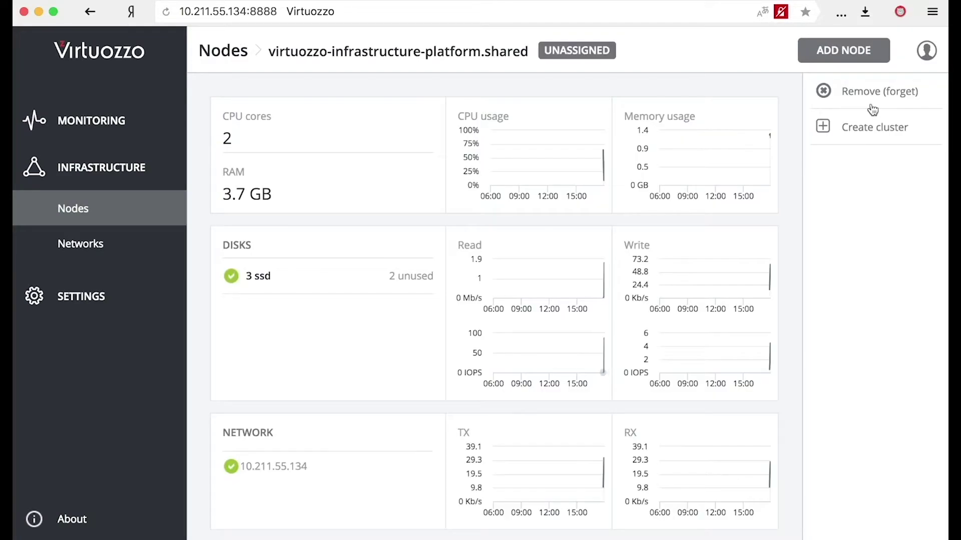
Create cluster VIP_demo on the node with storage interface eth0.
left_click(879, 131)
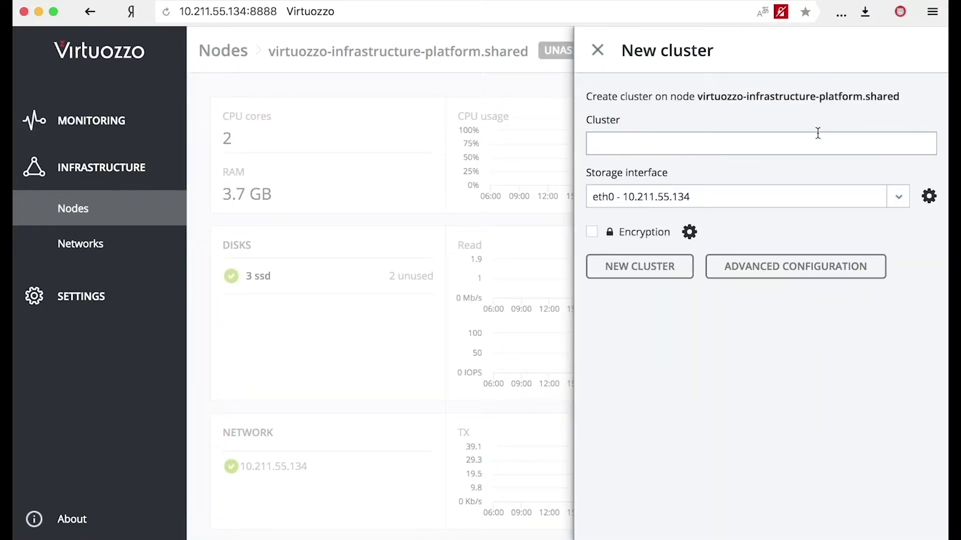
left_click(799, 144)
type("VIP_demo")
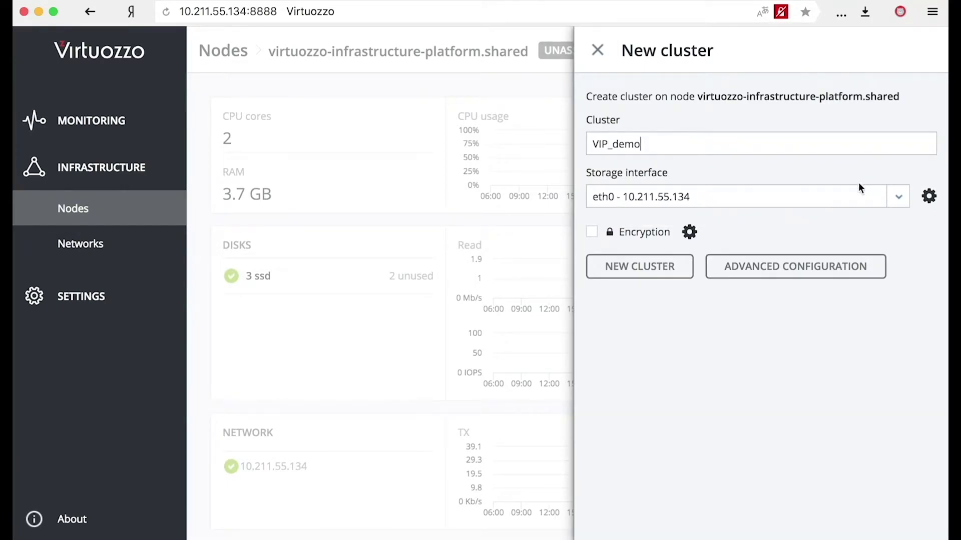
left_click(643, 266)
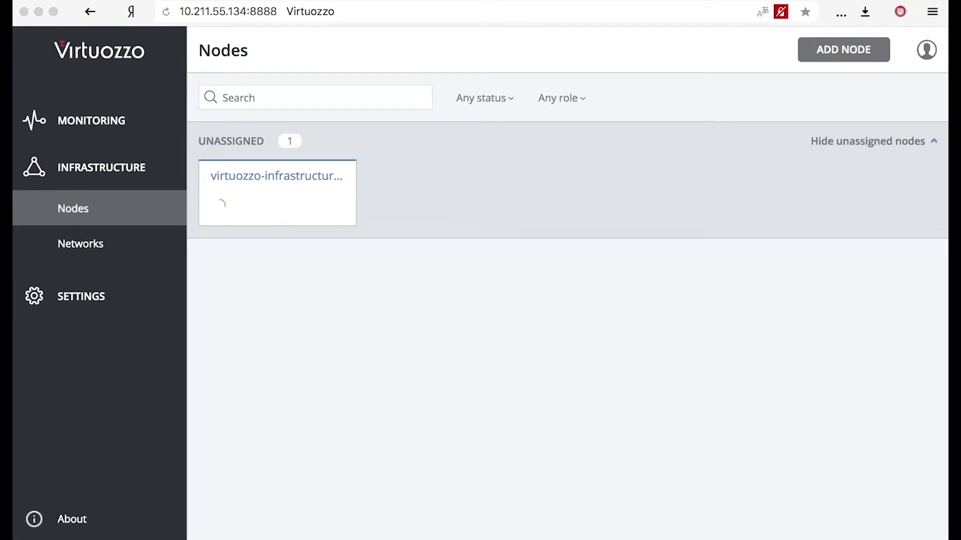
Browse the Monitoring dashboard, alerts, audit log and the Compute status page.
left_click(95, 100)
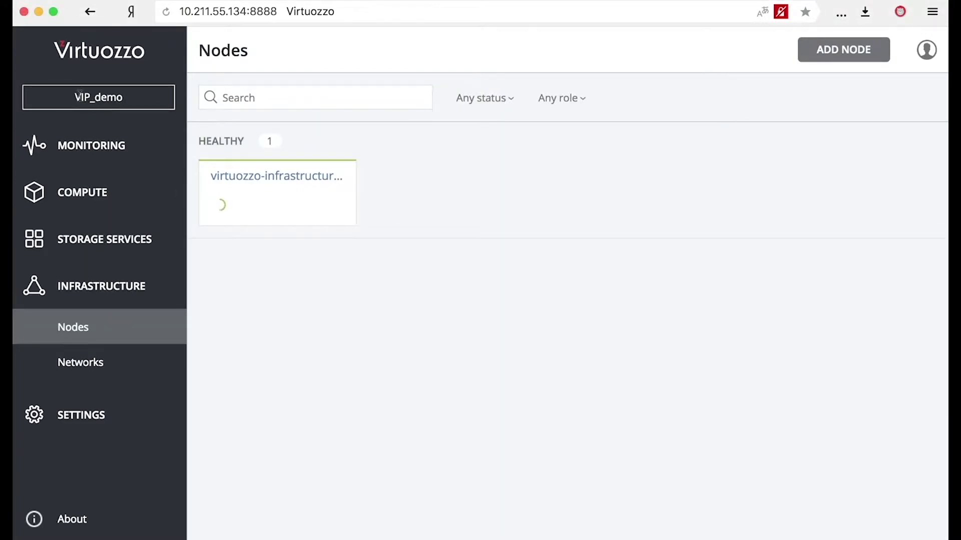
left_click_drag(71, 97, 126, 105)
left_click(106, 156)
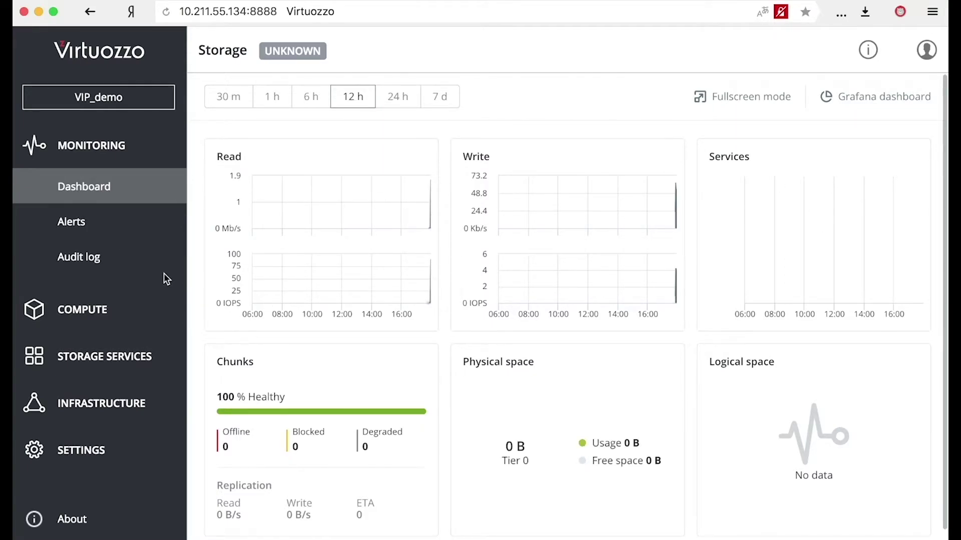
left_click(75, 226)
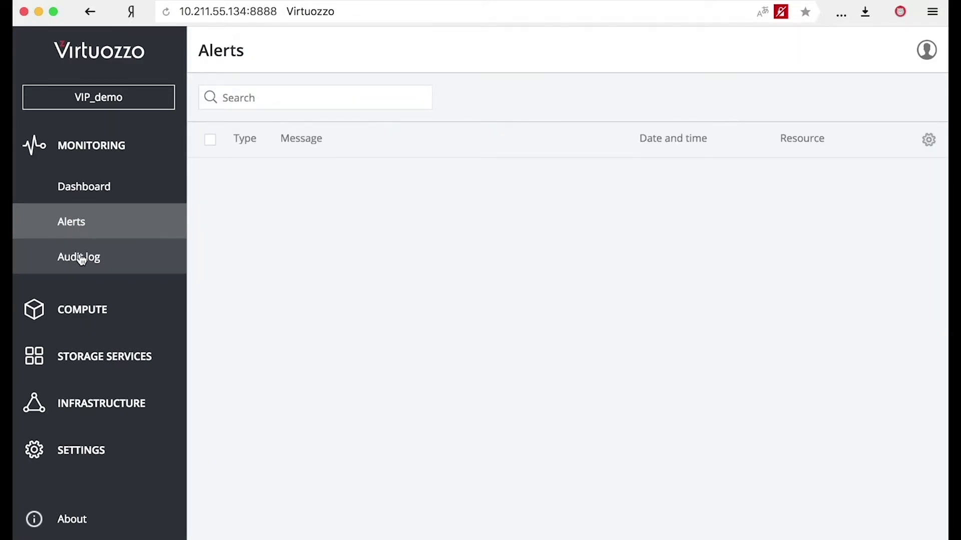
left_click(81, 258)
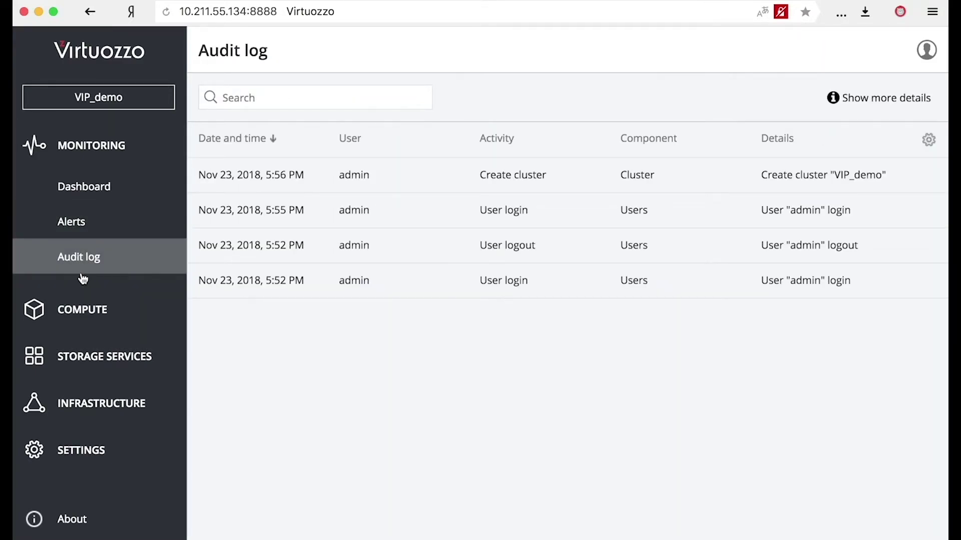
left_click(86, 311)
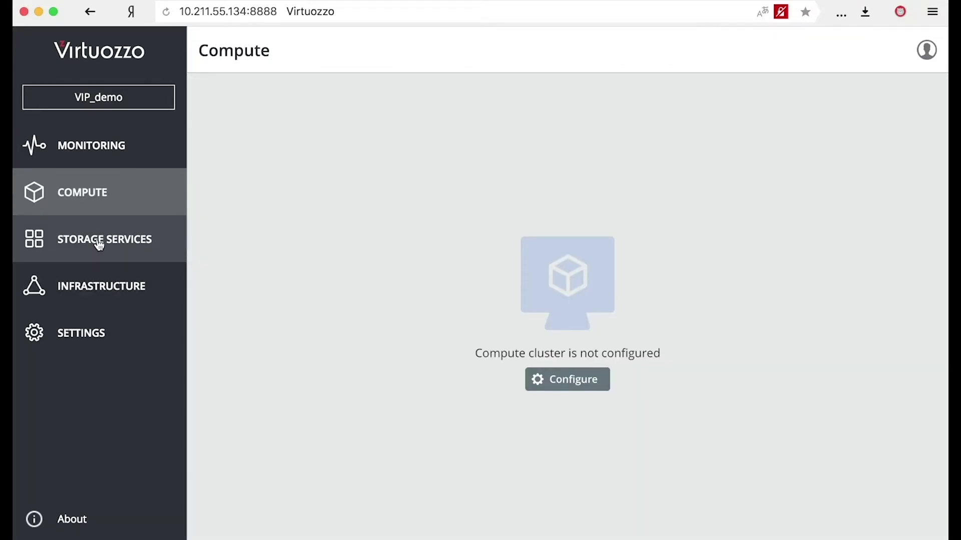
Visit the iSCSI, S3 and NFS storage service pages, then the Infrastructure nodes list.
left_click(100, 242)
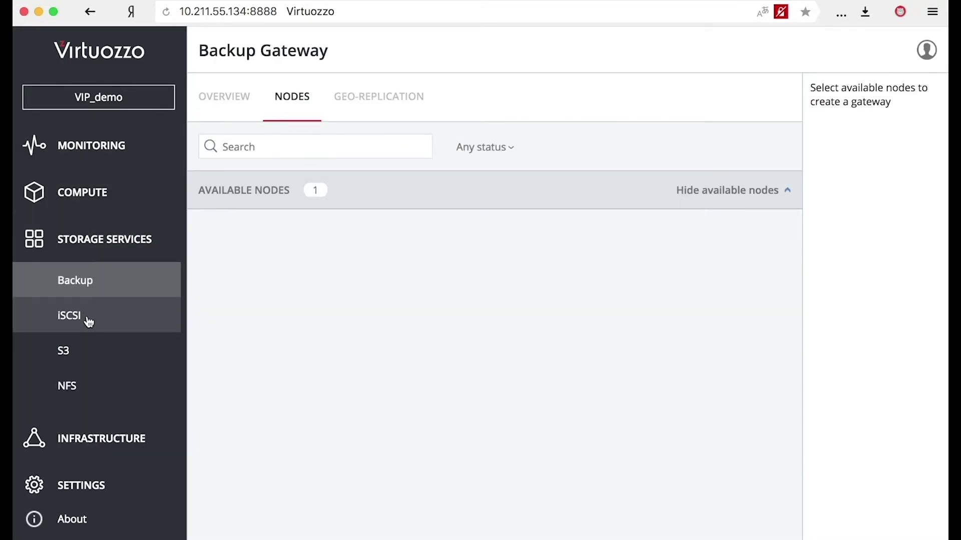
left_click(88, 322)
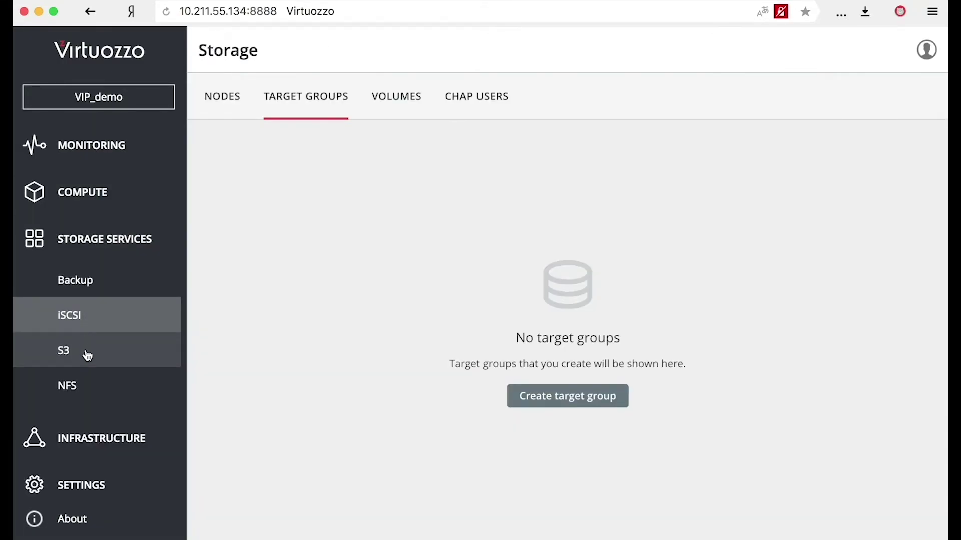
left_click(87, 355)
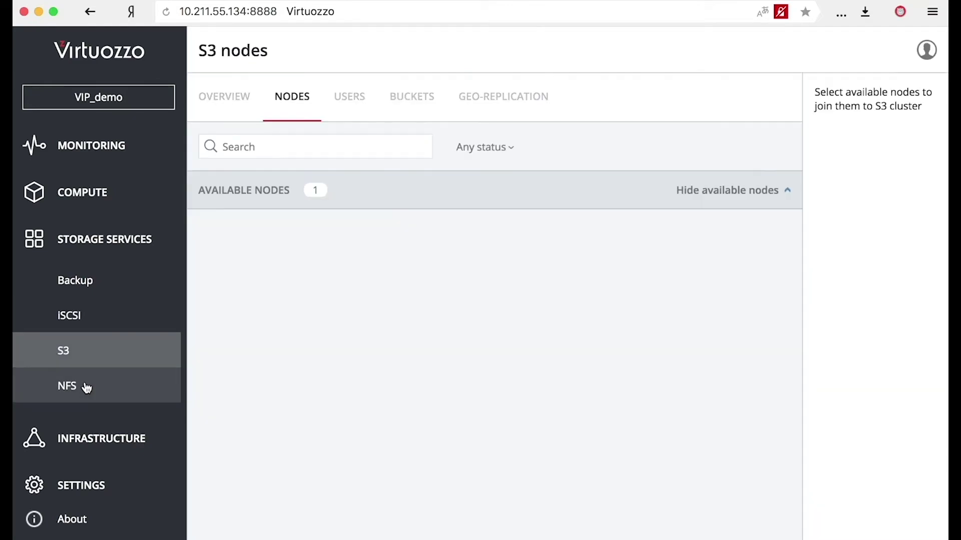
left_click(86, 388)
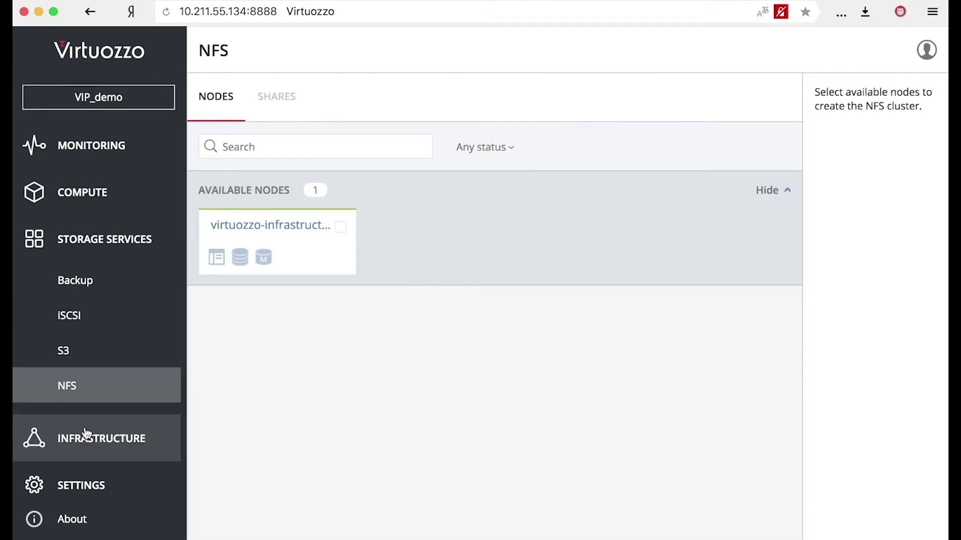
left_click(87, 434)
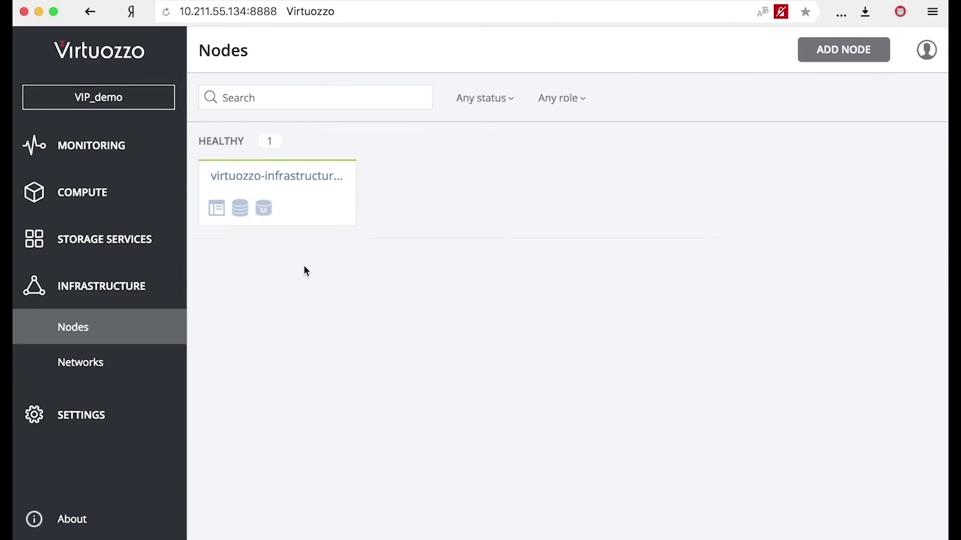